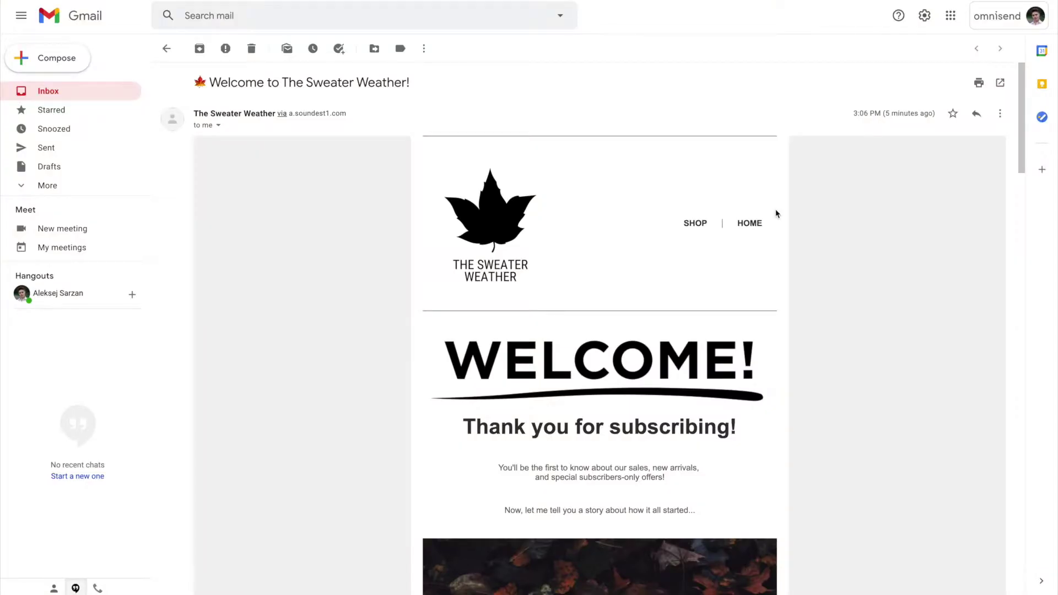
{"action": "scroll", "coordinate": [776, 214], "scroll_direction": "down", "scroll_amount": 2}
{"action": "scroll", "coordinate": [775, 213], "scroll_direction": "down", "scroll_amount": 2}
{"action": "scroll", "coordinate": [776, 213], "scroll_direction": "down", "scroll_amount": 3}
{"action": "scroll", "coordinate": [776, 214], "scroll_direction": "down", "scroll_amount": 3}
{"action": "scroll", "coordinate": [777, 205], "scroll_direction": "down", "scroll_amount": 3}
{"action": "scroll", "coordinate": [777, 206], "scroll_direction": "down", "scroll_amount": 3}
{"action": "scroll", "coordinate": [778, 205], "scroll_direction": "down", "scroll_amount": 3}
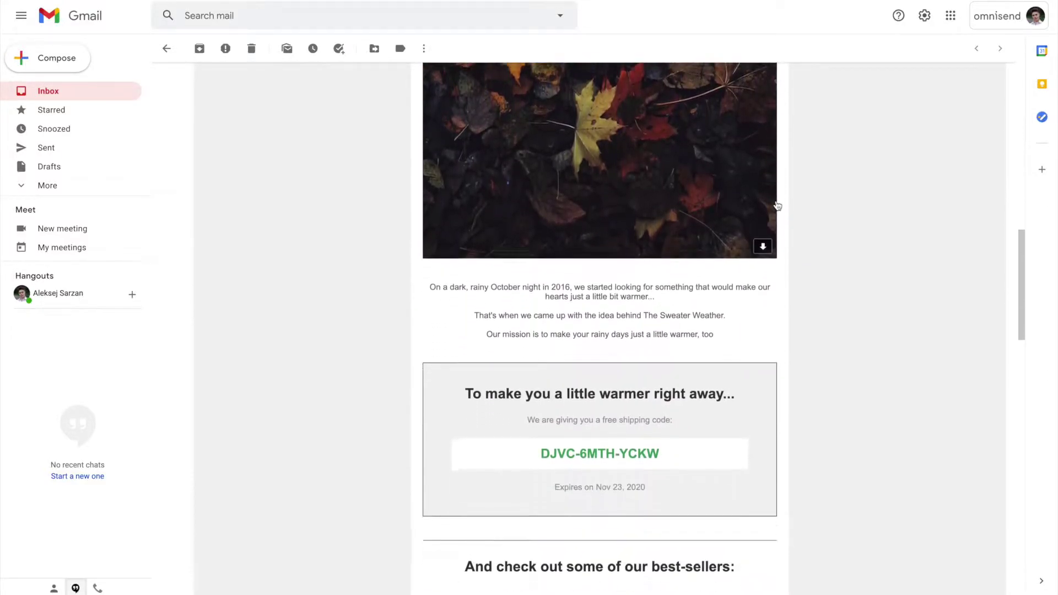
{"action": "scroll", "coordinate": [777, 205], "scroll_direction": "down", "scroll_amount": 3}
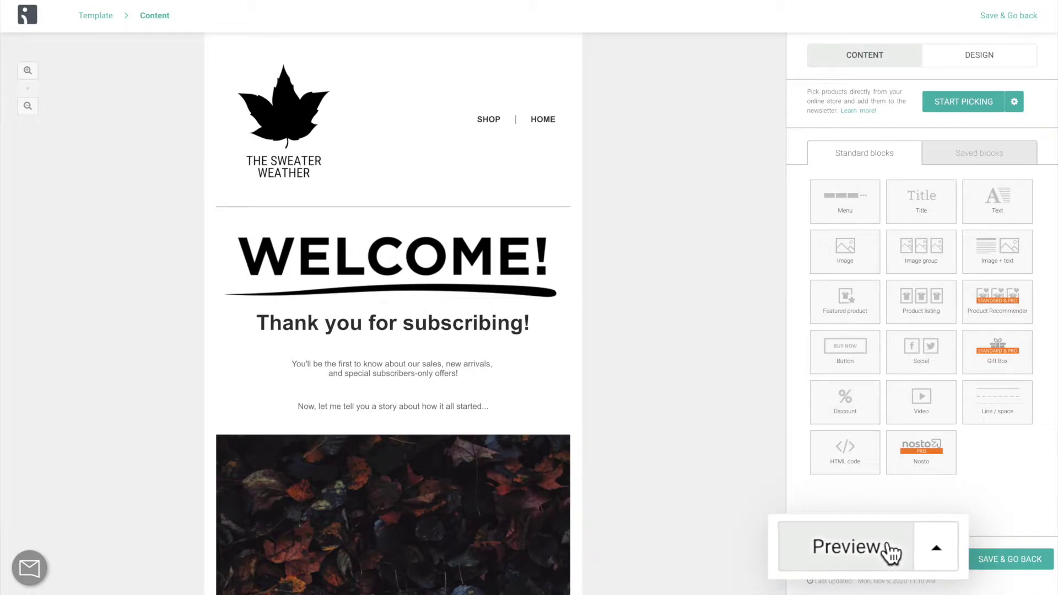
{"action": "left_click", "coordinate": [891, 552]}
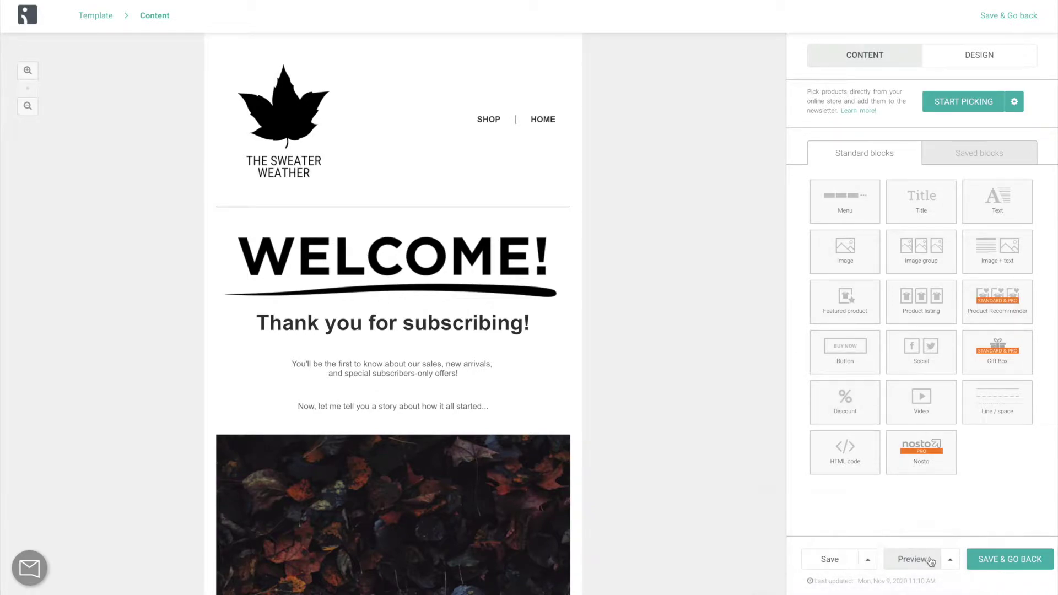
{"action": "scroll", "coordinate": [640, 488], "scroll_direction": "down", "scroll_amount": 5}
{"action": "scroll", "coordinate": [641, 487], "scroll_direction": "down", "scroll_amount": 5}
{"action": "scroll", "coordinate": [641, 488], "scroll_direction": "down", "scroll_amount": 5}
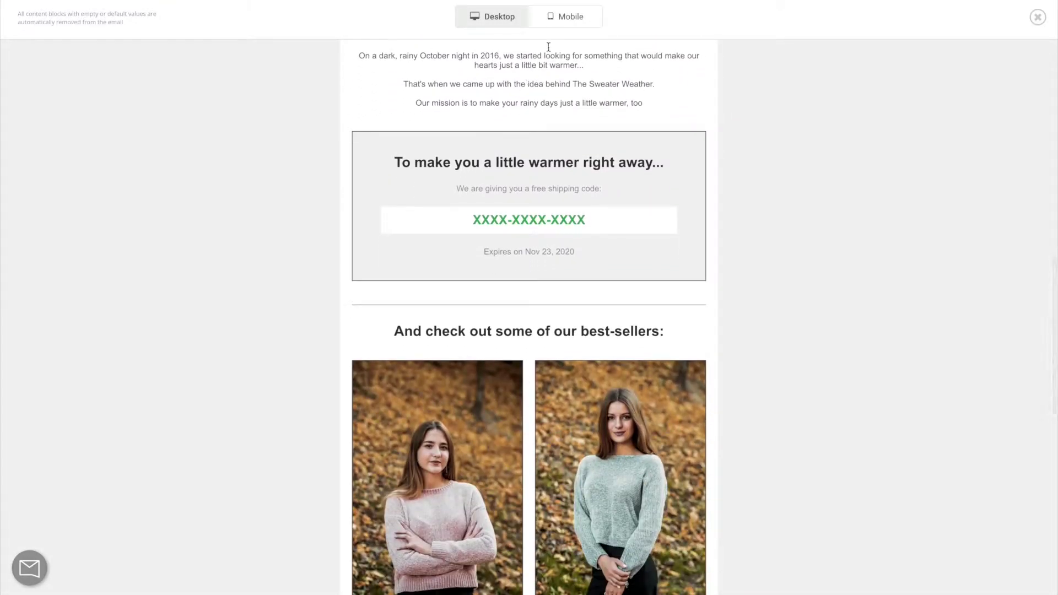
{"action": "left_click", "coordinate": [569, 17]}
{"action": "scroll", "coordinate": [556, 256], "scroll_direction": "down", "scroll_amount": 5}
{"action": "scroll", "coordinate": [556, 255], "scroll_direction": "down", "scroll_amount": 5}
{"action": "scroll", "coordinate": [555, 252], "scroll_direction": "down", "scroll_amount": 4}
{"action": "scroll", "coordinate": [555, 249], "scroll_direction": "down", "scroll_amount": 2}
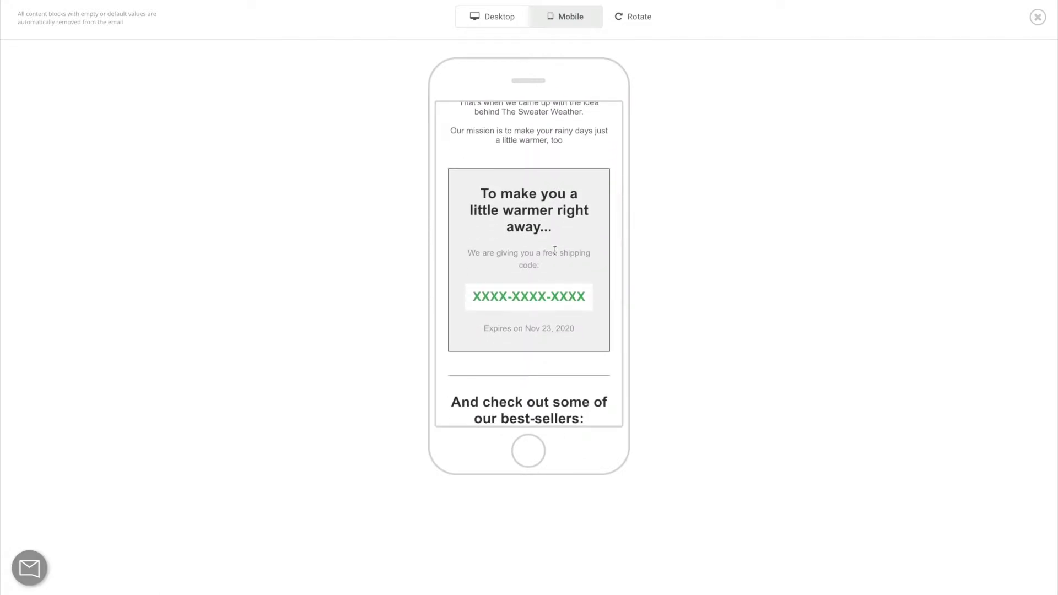
{"action": "scroll", "coordinate": [555, 250], "scroll_direction": "up", "scroll_amount": 8}
{"action": "scroll", "coordinate": [555, 249], "scroll_direction": "up", "scroll_amount": 3}
{"action": "scroll", "coordinate": [554, 250], "scroll_direction": "down", "scroll_amount": 2}
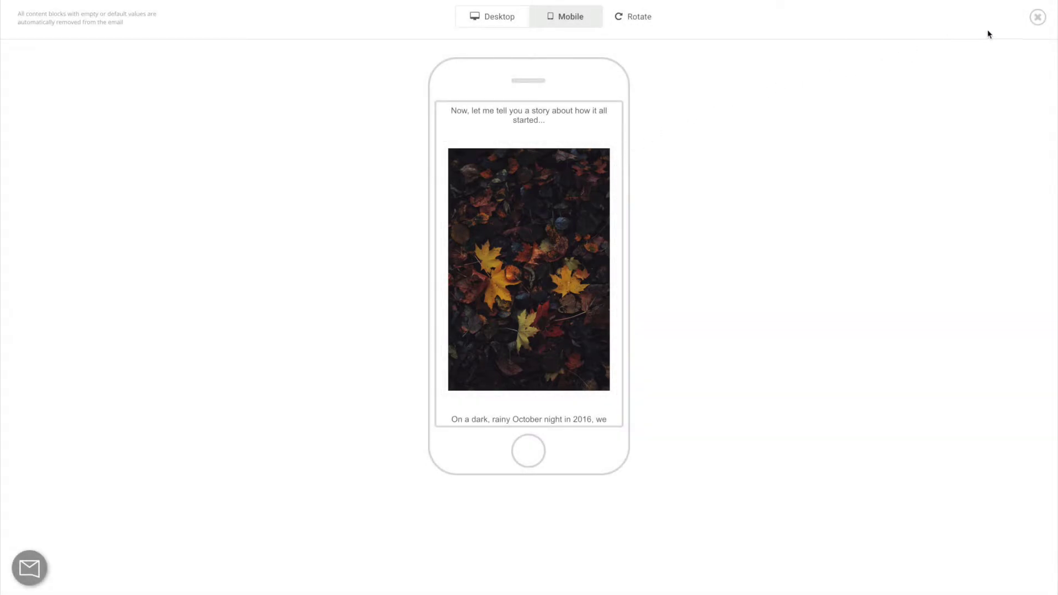
{"action": "left_click", "coordinate": [1039, 17]}
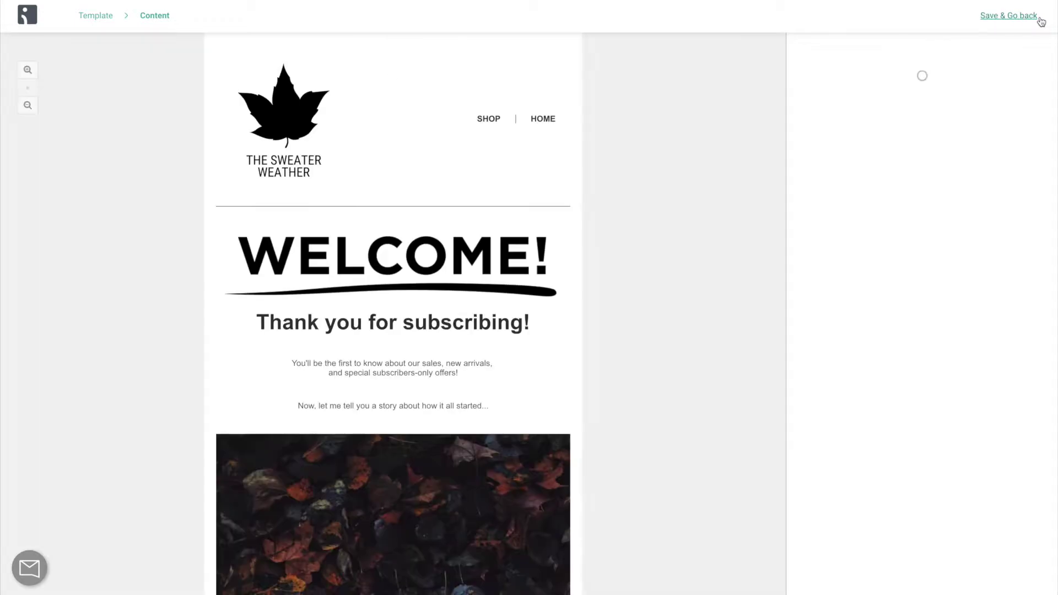
{"action": "scroll", "coordinate": [712, 371], "scroll_direction": "down", "scroll_amount": 3}
{"action": "scroll", "coordinate": [712, 371], "scroll_direction": "down", "scroll_amount": 3}
{"action": "scroll", "coordinate": [712, 371], "scroll_direction": "down", "scroll_amount": 2}
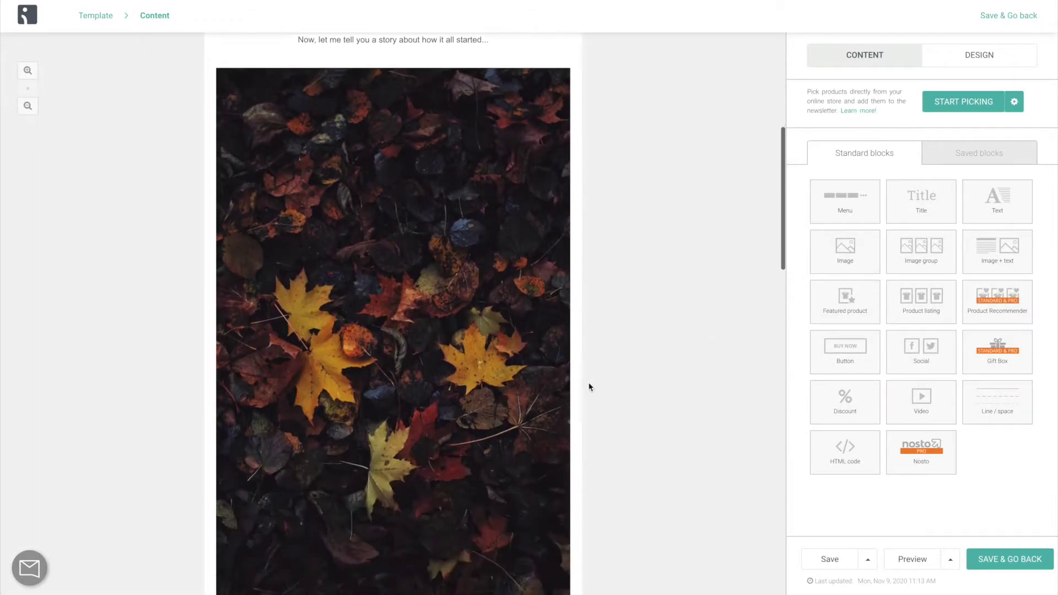
- Set the autumn leaves image's Visible On option to Desktop only and save
{"action": "left_click", "coordinate": [571, 381]}
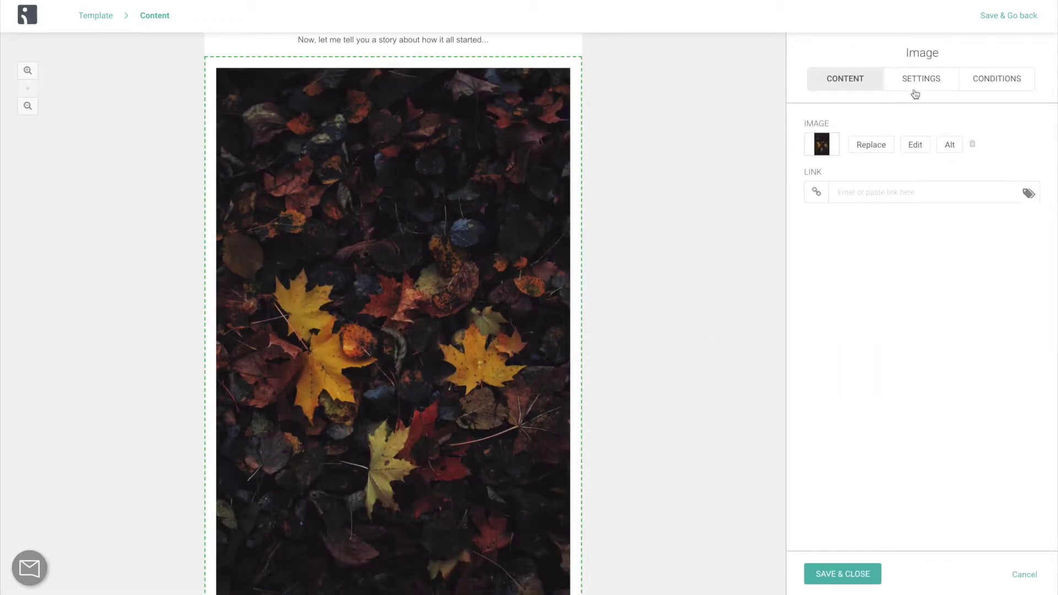
{"action": "left_click", "coordinate": [921, 78]}
{"action": "left_click", "coordinate": [860, 154]}
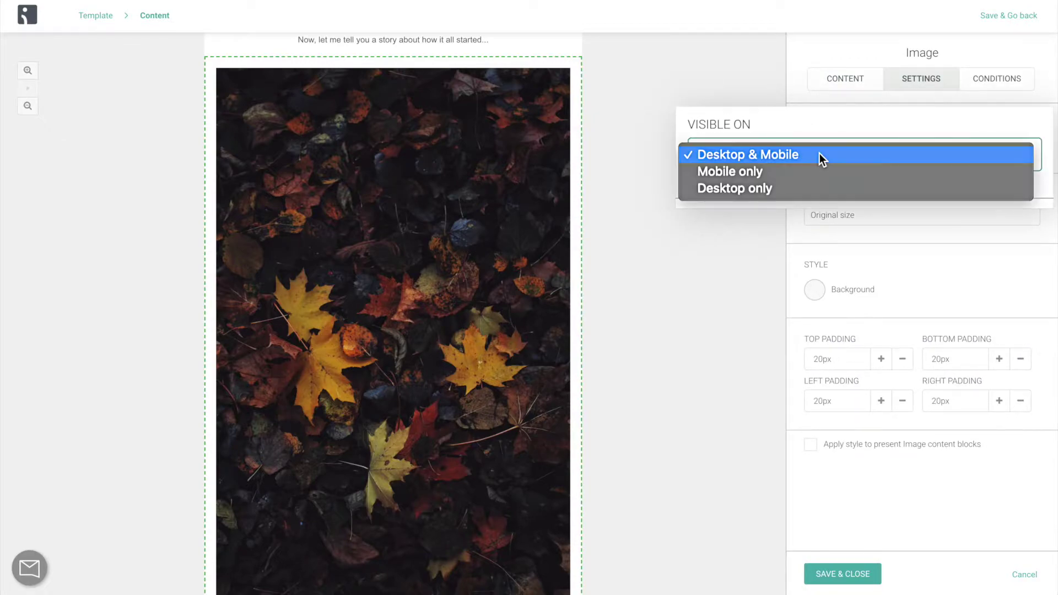
{"action": "left_click", "coordinate": [804, 188]}
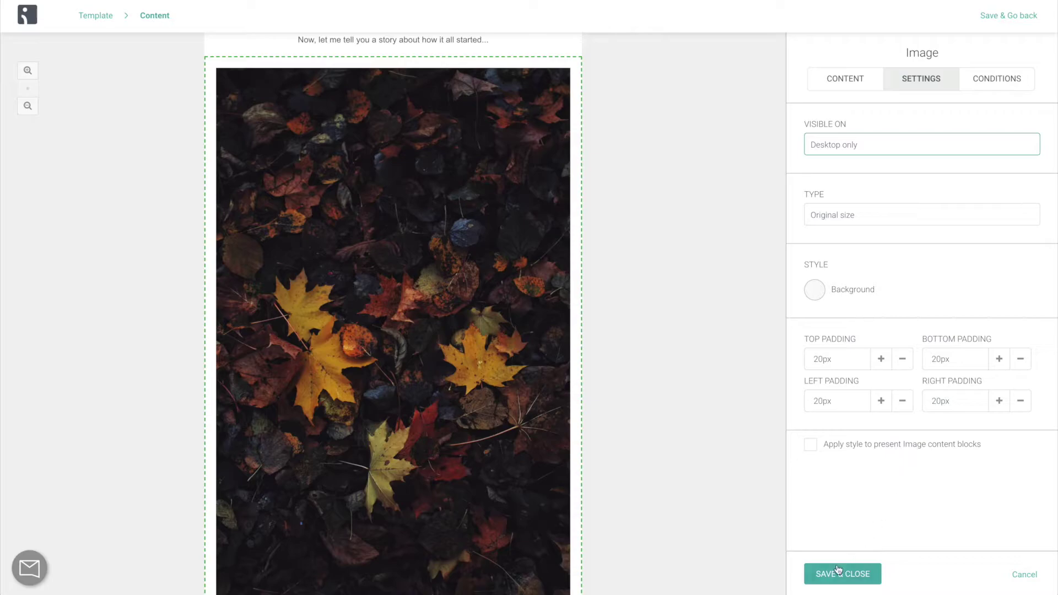
{"action": "left_click", "coordinate": [839, 570]}
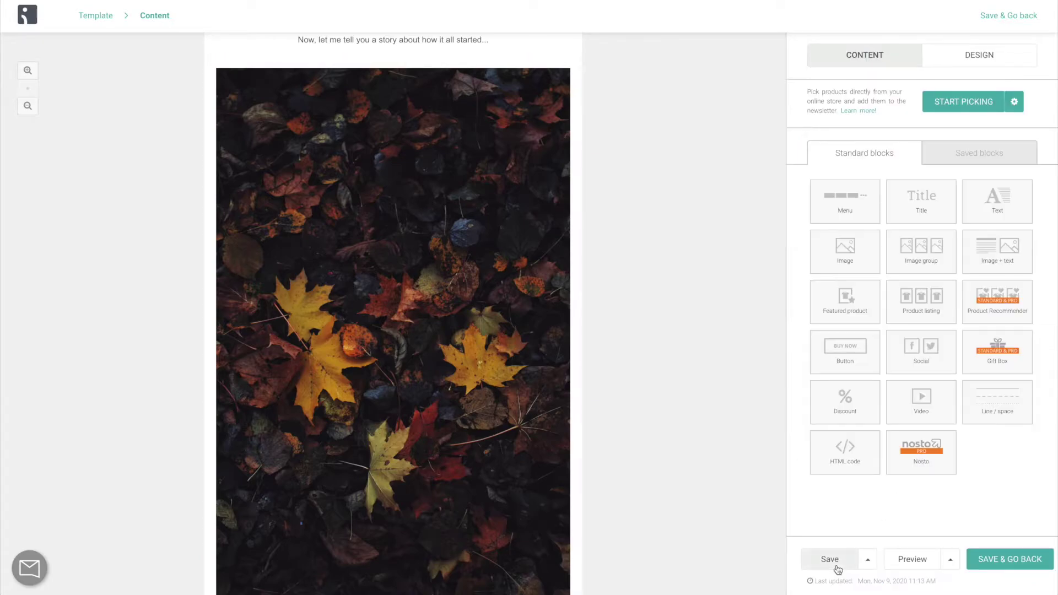
{"action": "left_click", "coordinate": [913, 559]}
{"action": "scroll", "coordinate": [676, 381], "scroll_direction": "down", "scroll_amount": 3}
{"action": "scroll", "coordinate": [677, 380], "scroll_direction": "down", "scroll_amount": 3}
{"action": "left_click", "coordinate": [568, 16]}
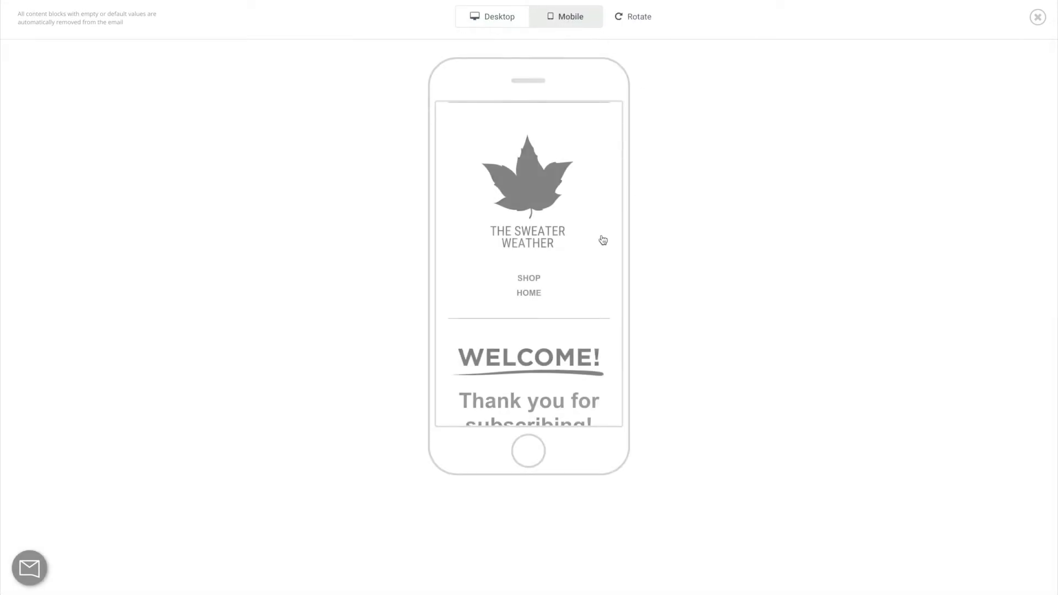
{"action": "scroll", "coordinate": [587, 253], "scroll_direction": "down", "scroll_amount": 3}
{"action": "scroll", "coordinate": [587, 254], "scroll_direction": "down", "scroll_amount": 3}
{"action": "scroll", "coordinate": [587, 254], "scroll_direction": "down", "scroll_amount": 3}
{"action": "scroll", "coordinate": [587, 254], "scroll_direction": "down", "scroll_amount": 2}
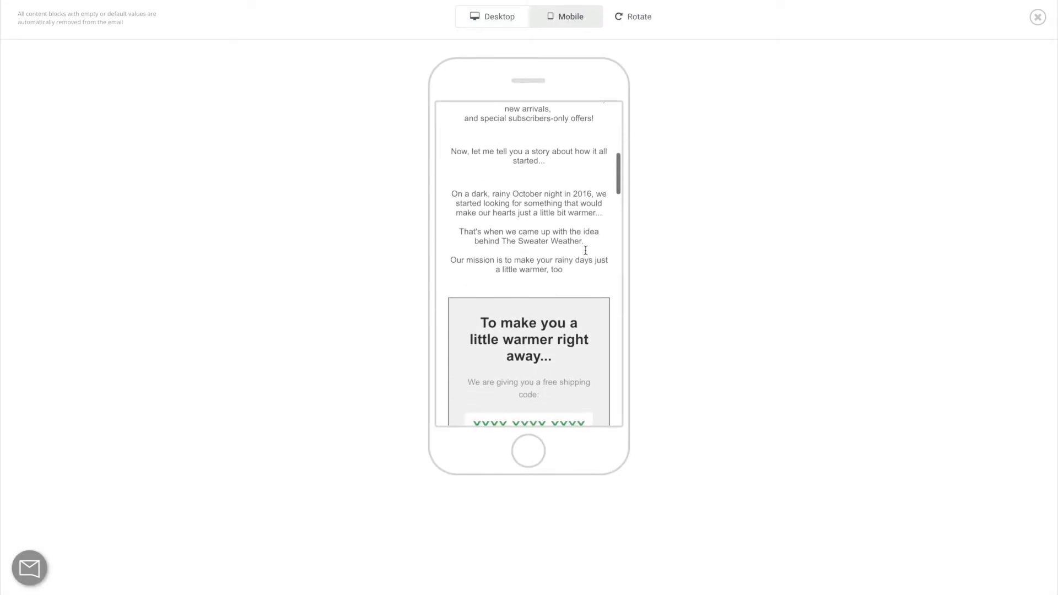
{"action": "key", "text": "Escape"}
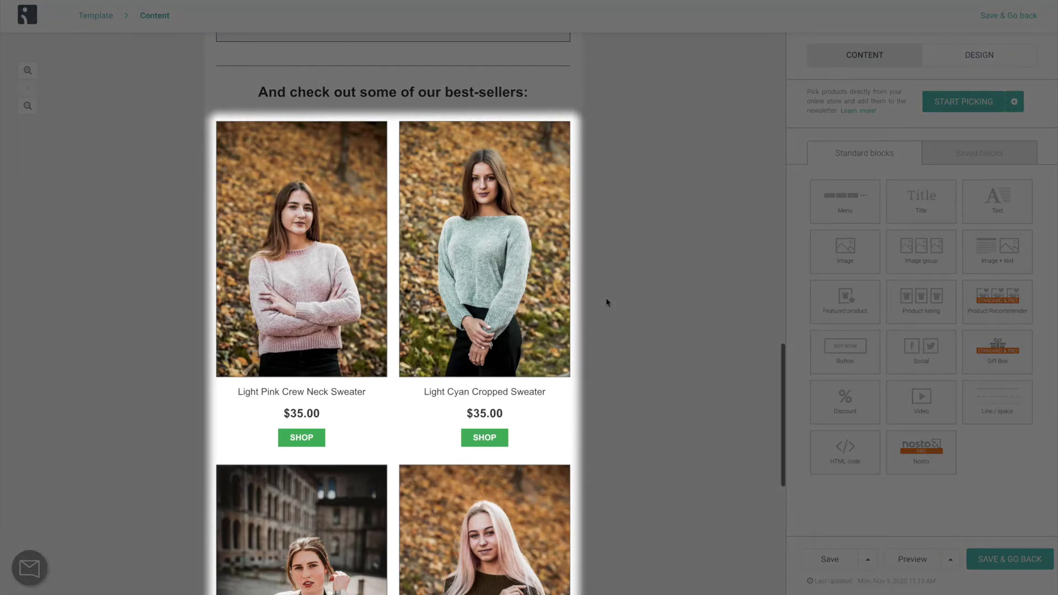
{"action": "mouse_move", "coordinate": [465, 207]}
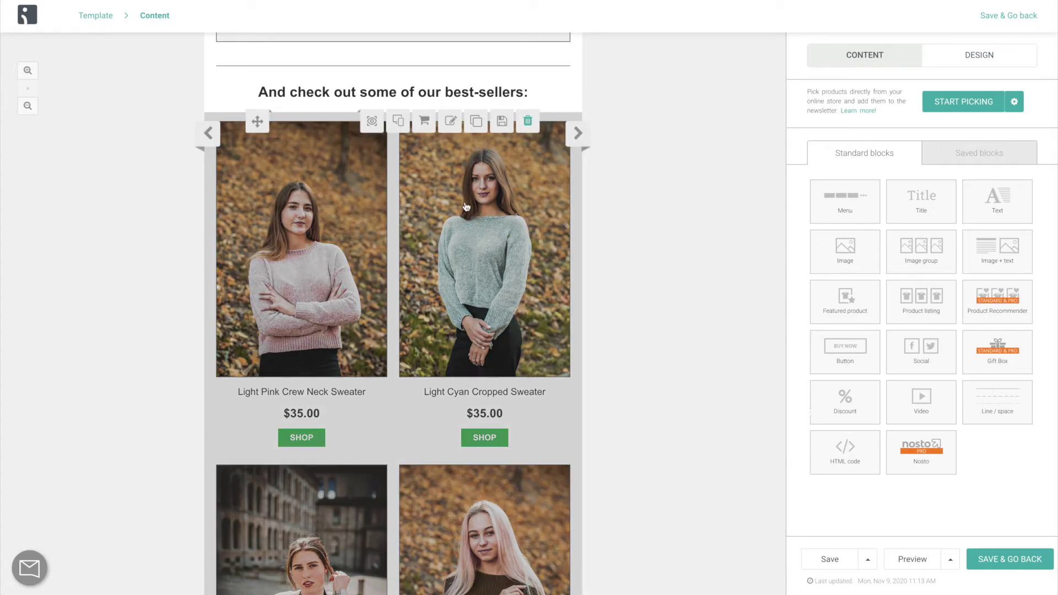
{"action": "scroll", "coordinate": [476, 126], "scroll_direction": "down", "scroll_amount": 1}
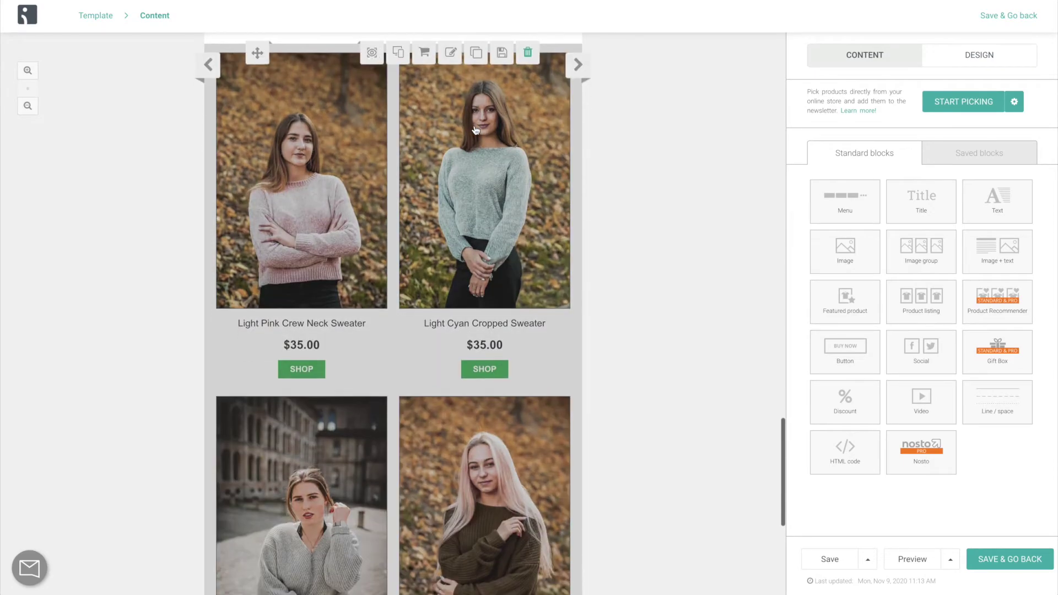
- Duplicate the best-sellers listing and set the copy to 4 products per row, mobile only
{"action": "left_click", "coordinate": [514, 141]}
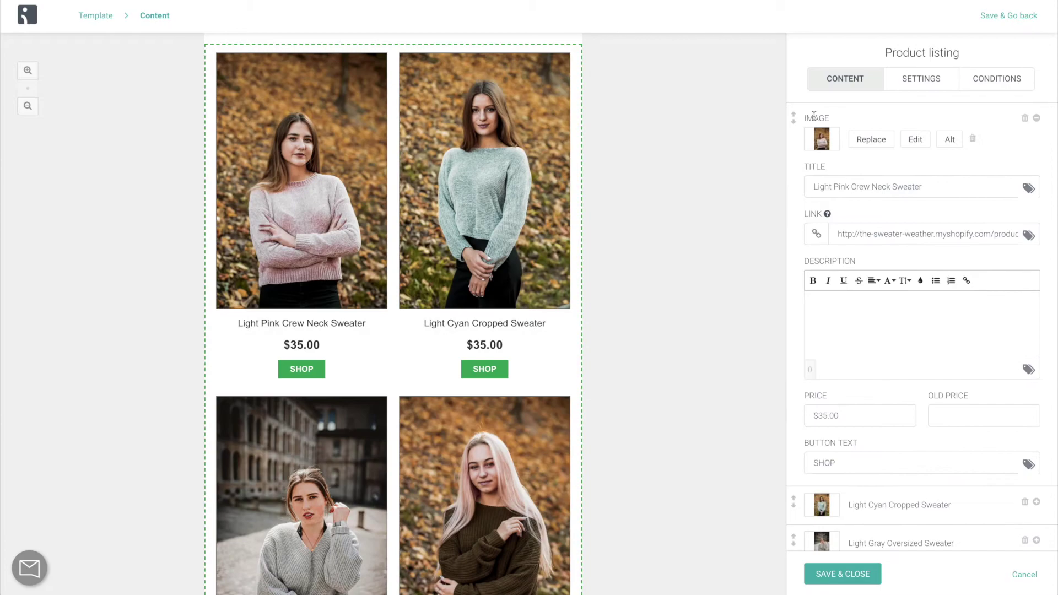
{"action": "left_click", "coordinate": [916, 81]}
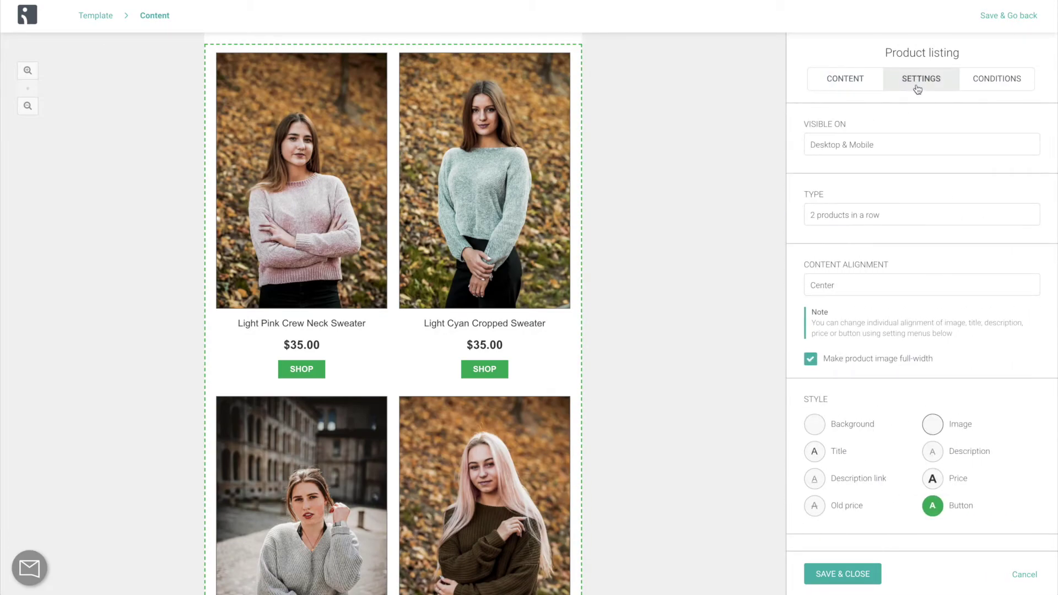
{"action": "left_click", "coordinate": [892, 218]}
{"action": "left_click", "coordinate": [886, 237]}
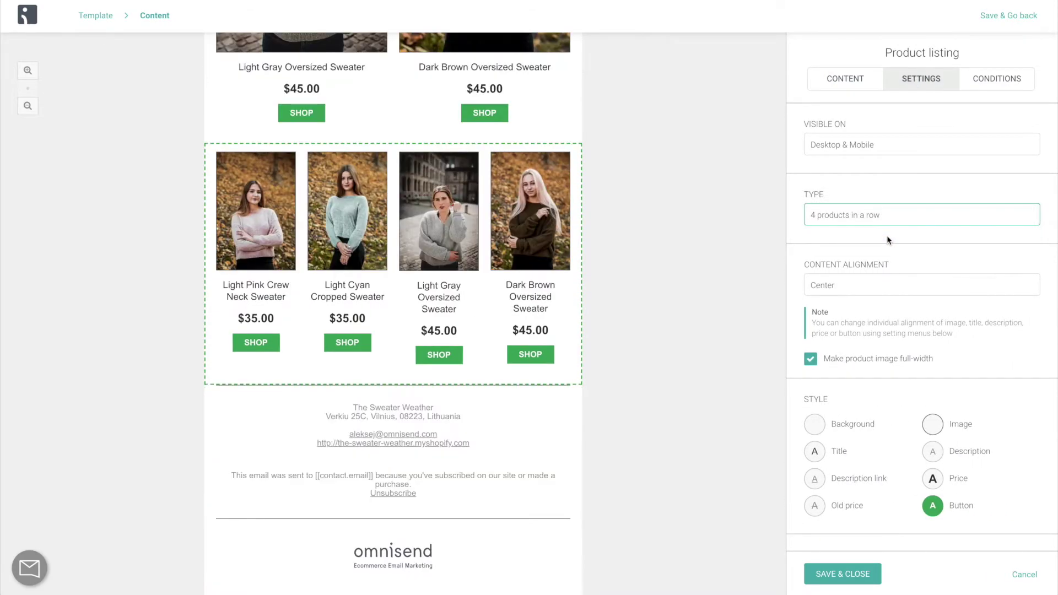
{"action": "left_click", "coordinate": [893, 144]}
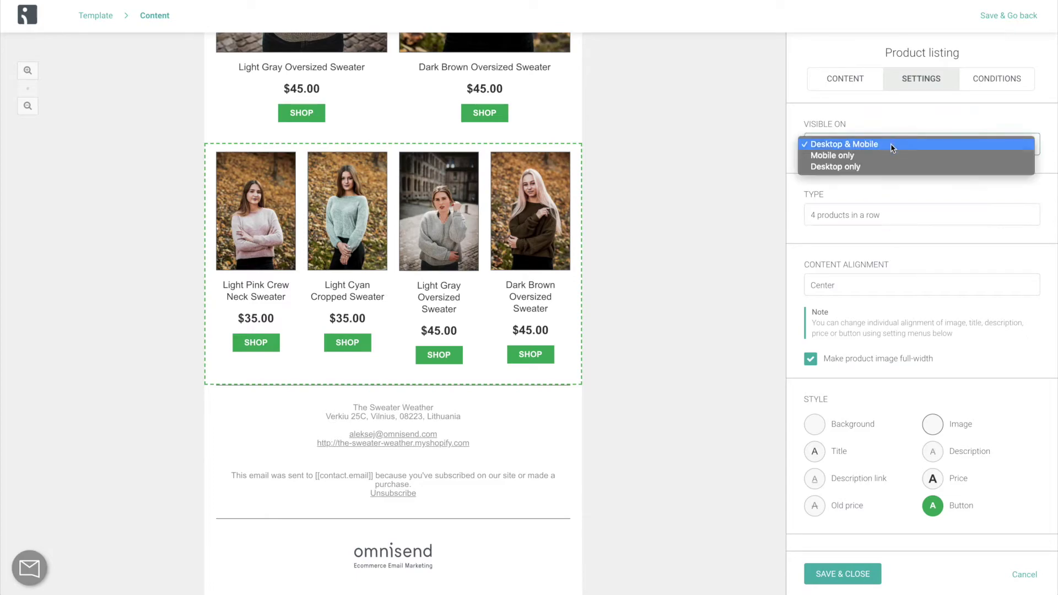
{"action": "left_click", "coordinate": [888, 155]}
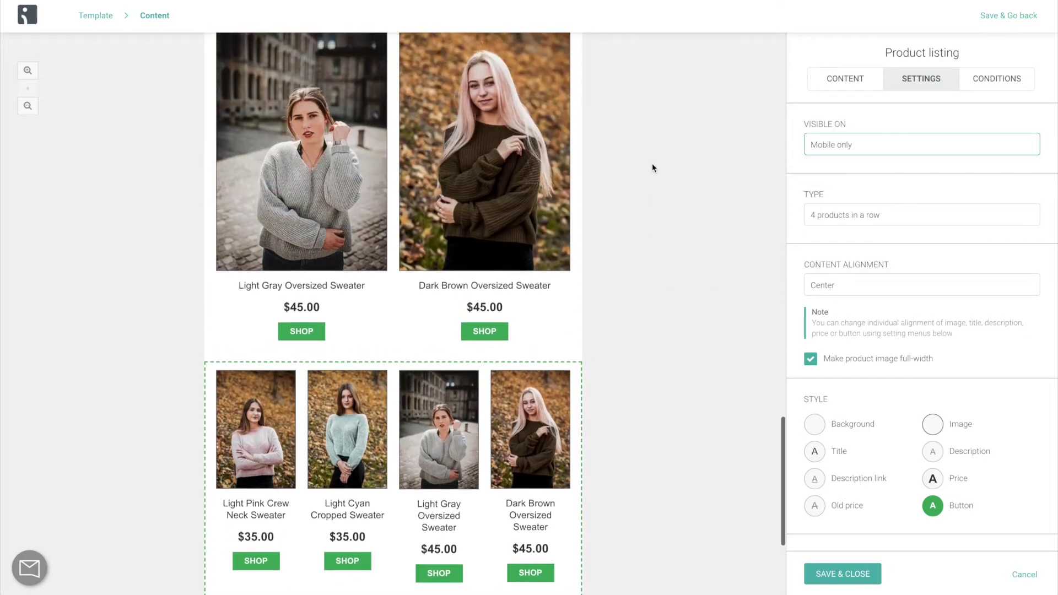
- Set the original 2-per-row listing to show on desktop only and save
{"action": "left_click", "coordinate": [921, 78]}
{"action": "left_click", "coordinate": [906, 143]}
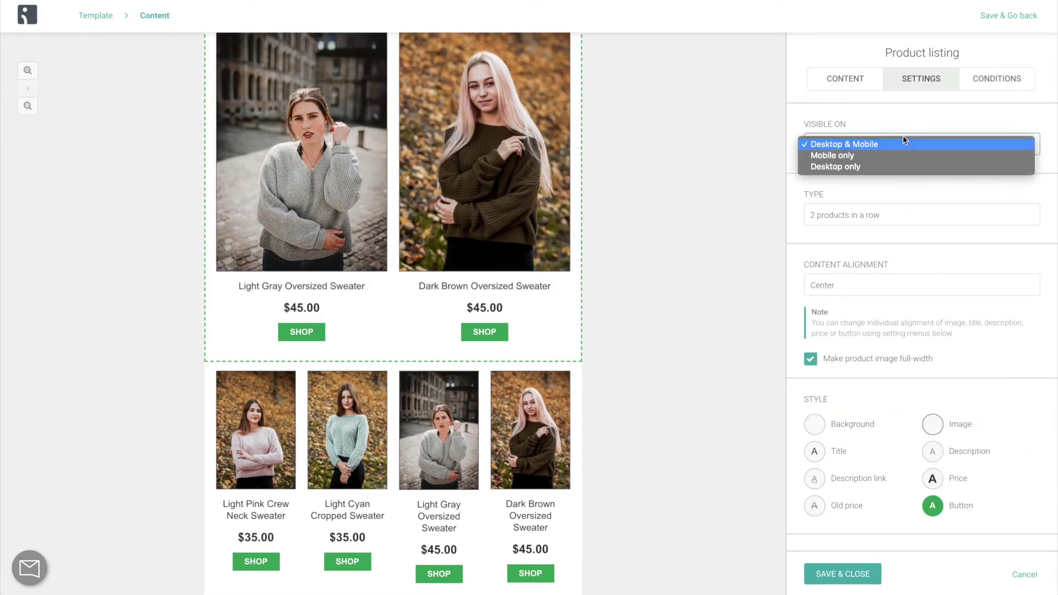
{"action": "left_click", "coordinate": [899, 168]}
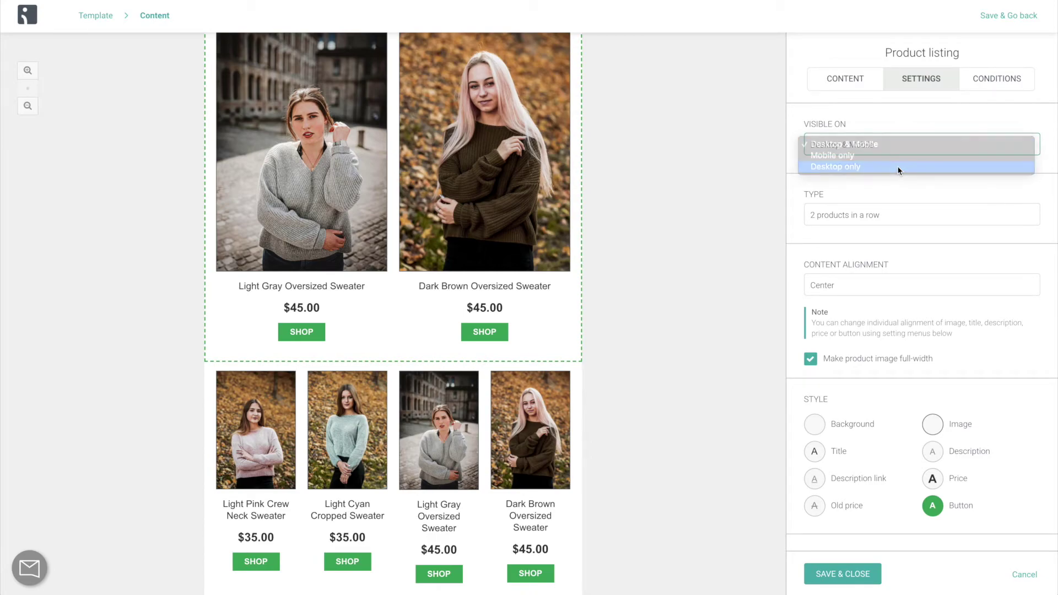
{"action": "left_click", "coordinate": [843, 573]}
- Preview the email in the Mobile layout to see the best-sellers grid
{"action": "left_click", "coordinate": [913, 560]}
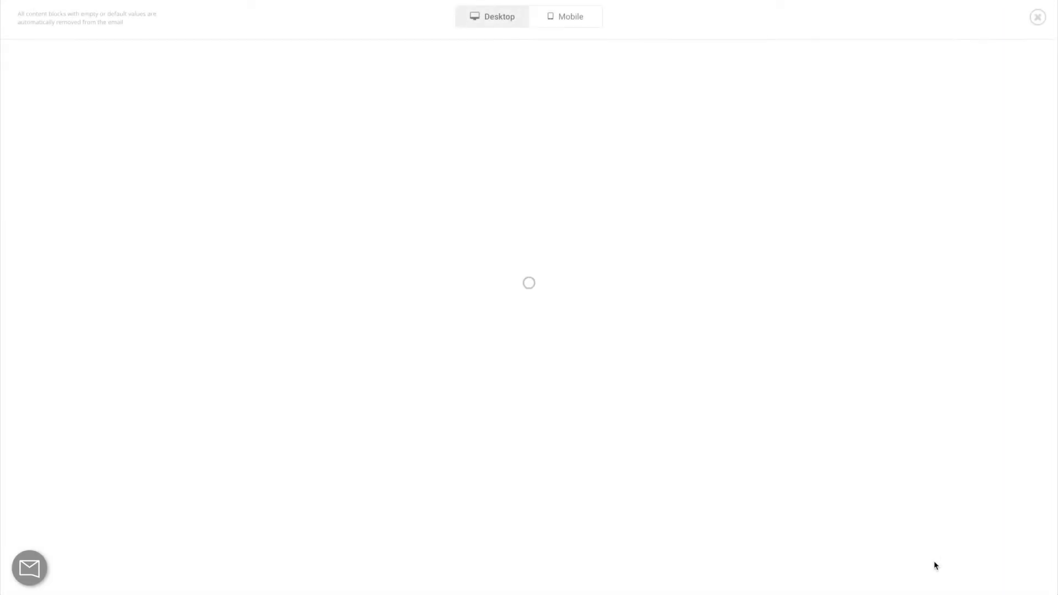
{"action": "scroll", "coordinate": [606, 392], "scroll_direction": "down", "scroll_amount": 5}
{"action": "scroll", "coordinate": [606, 397], "scroll_direction": "down", "scroll_amount": 5}
{"action": "scroll", "coordinate": [605, 398], "scroll_direction": "down", "scroll_amount": 5}
{"action": "scroll", "coordinate": [607, 397], "scroll_direction": "down", "scroll_amount": 1}
{"action": "left_click", "coordinate": [571, 16]}
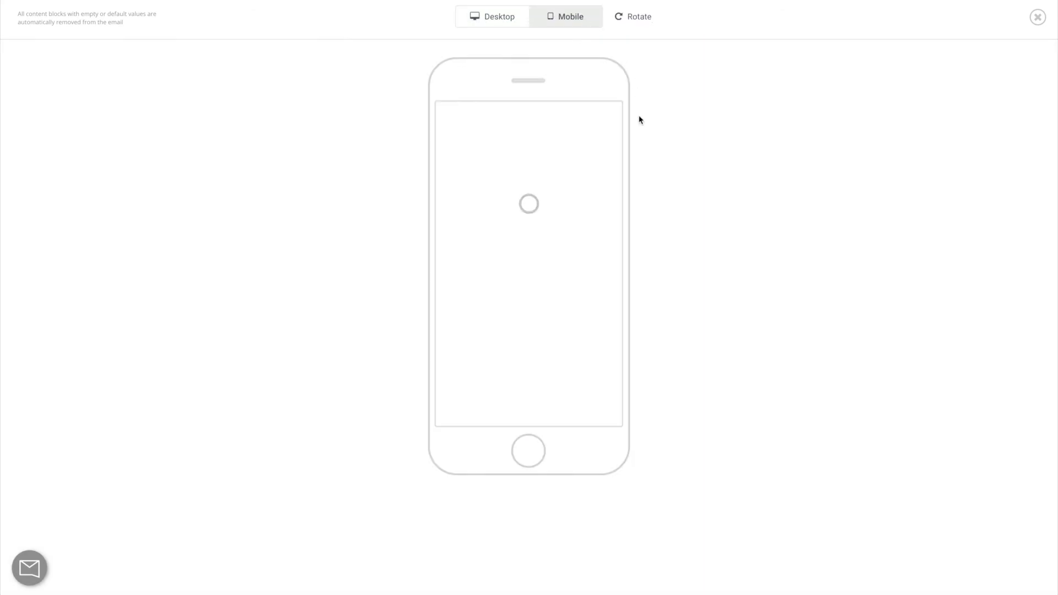
{"action": "scroll", "coordinate": [592, 248], "scroll_direction": "down", "scroll_amount": 5}
{"action": "scroll", "coordinate": [592, 248], "scroll_direction": "down", "scroll_amount": 3}
{"action": "scroll", "coordinate": [592, 249], "scroll_direction": "down", "scroll_amount": 3}
{"action": "scroll", "coordinate": [592, 248], "scroll_direction": "down", "scroll_amount": 2}
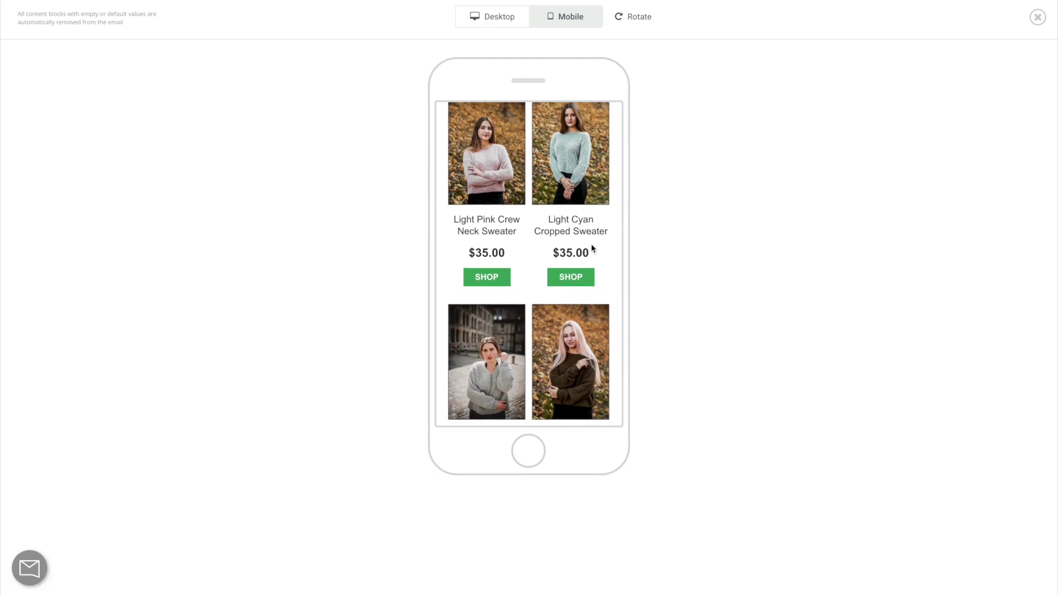